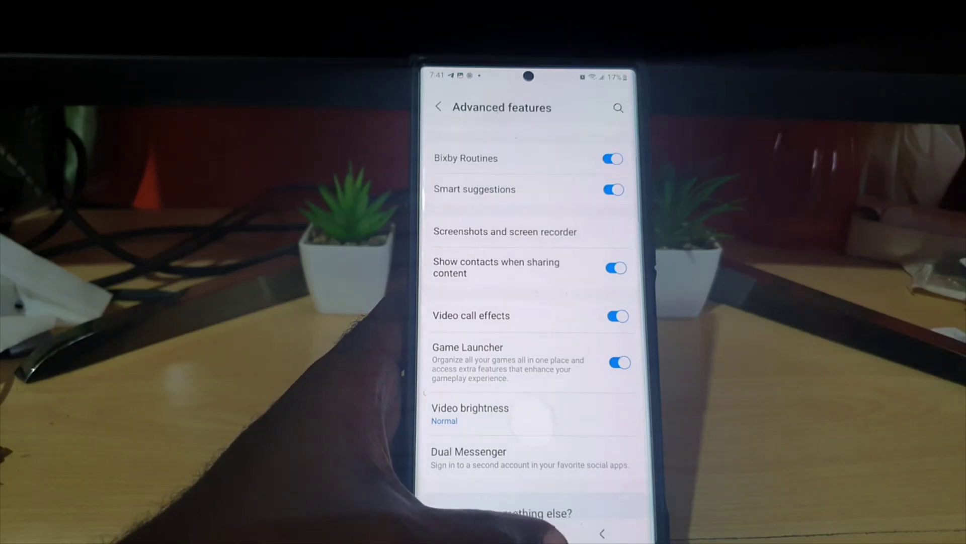
left_click(534, 533)
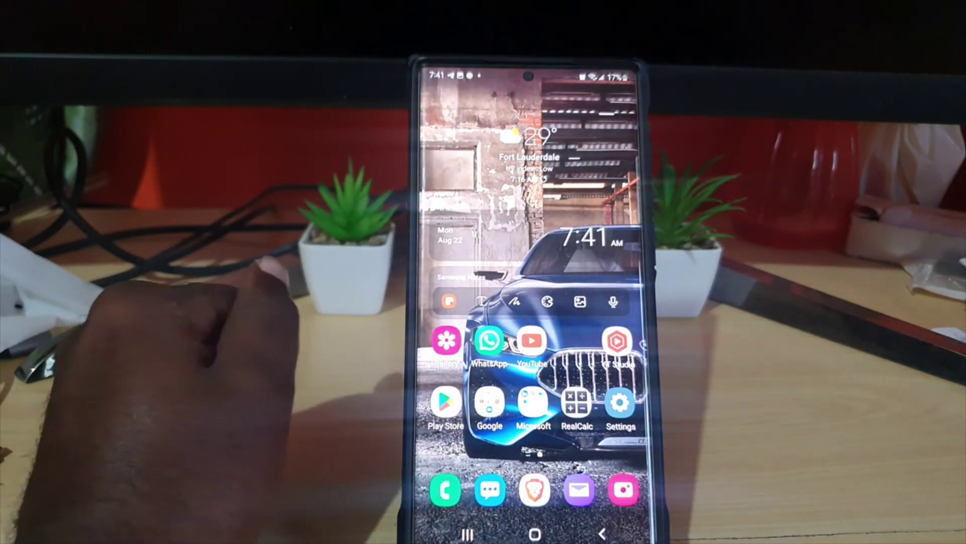